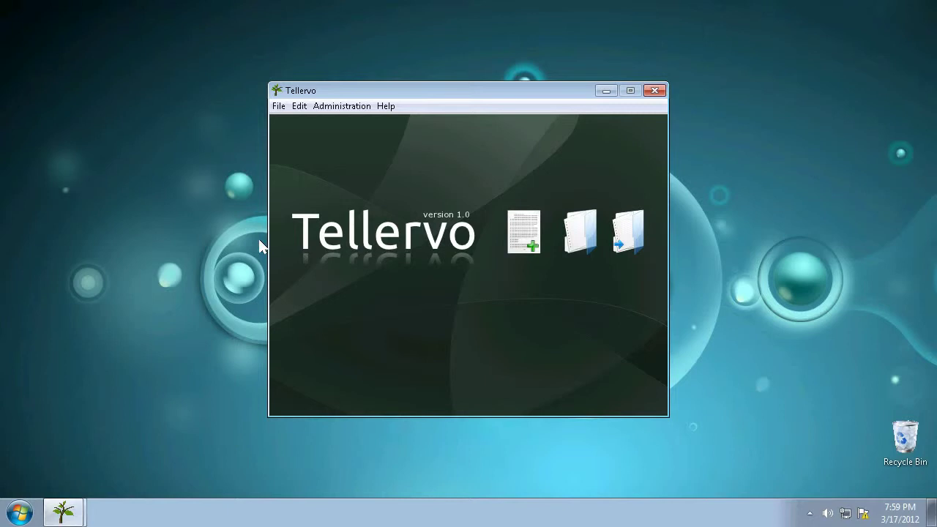
- Confirm Metronics Quadra-Chek 10 as the hardware measuring platform in Preferences
click(299, 110)
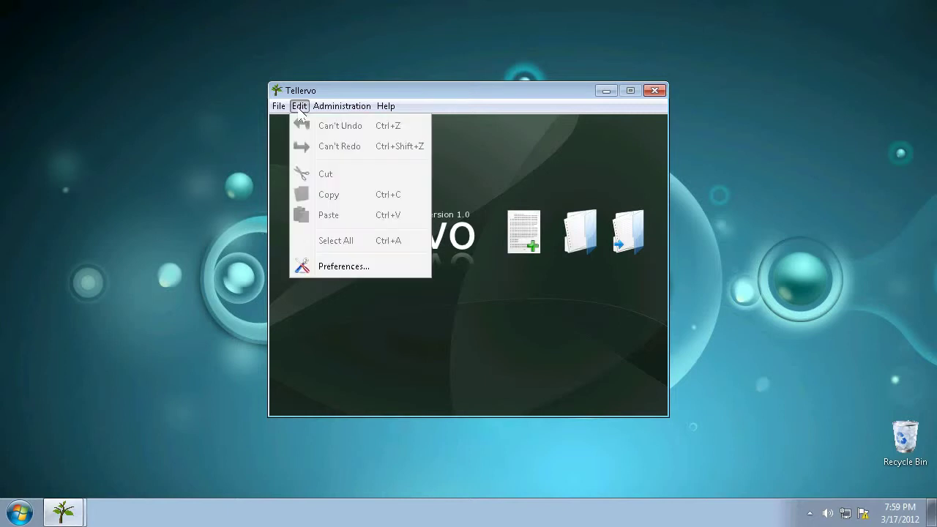
click(327, 269)
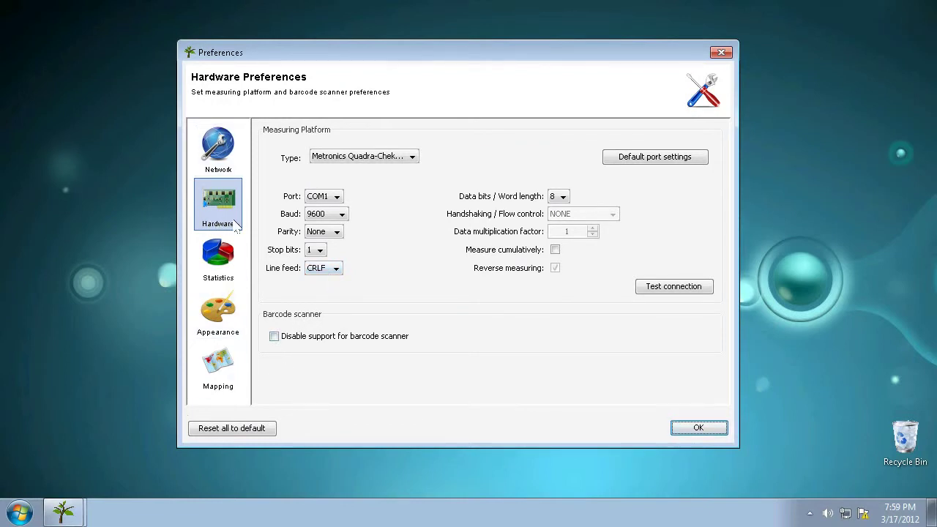
click(415, 158)
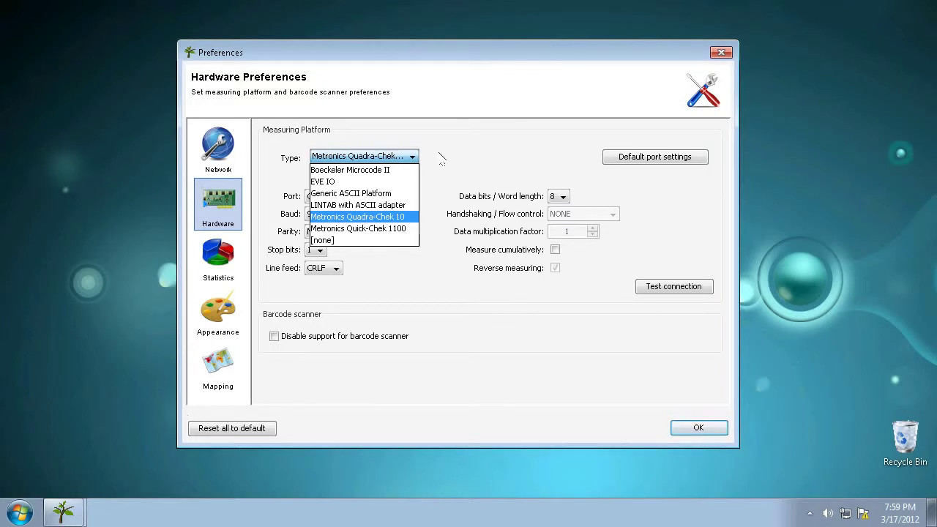
click(442, 160)
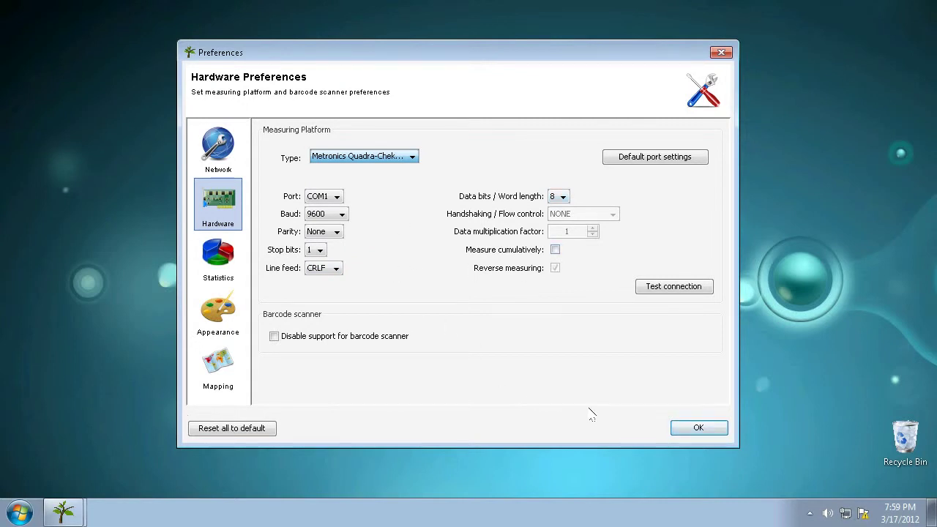
click(706, 433)
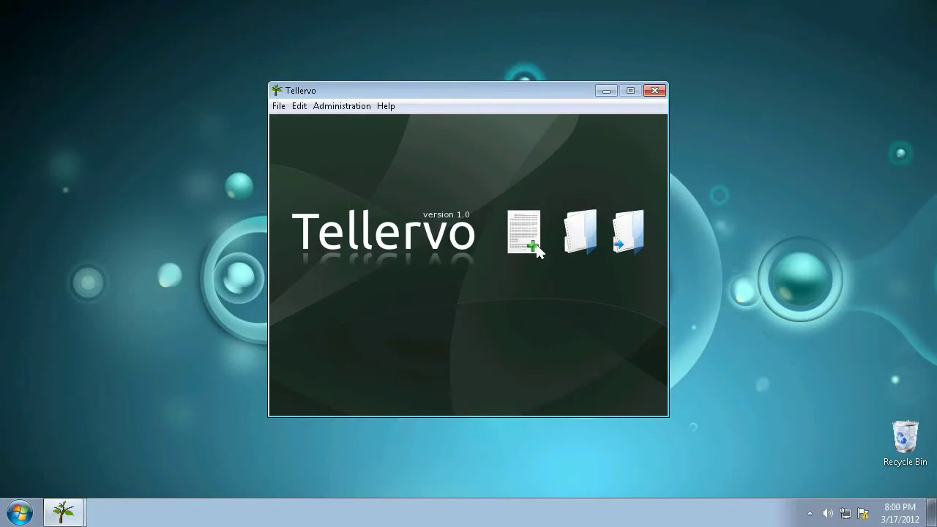
- Create new raw series C-YMT-4866-A from the File menu, starting at year 1001
click(275, 108)
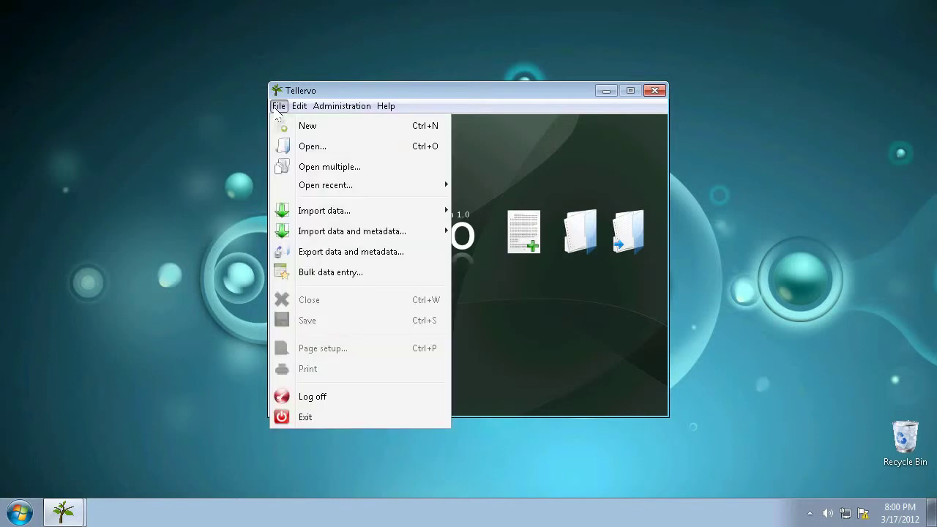
click(322, 129)
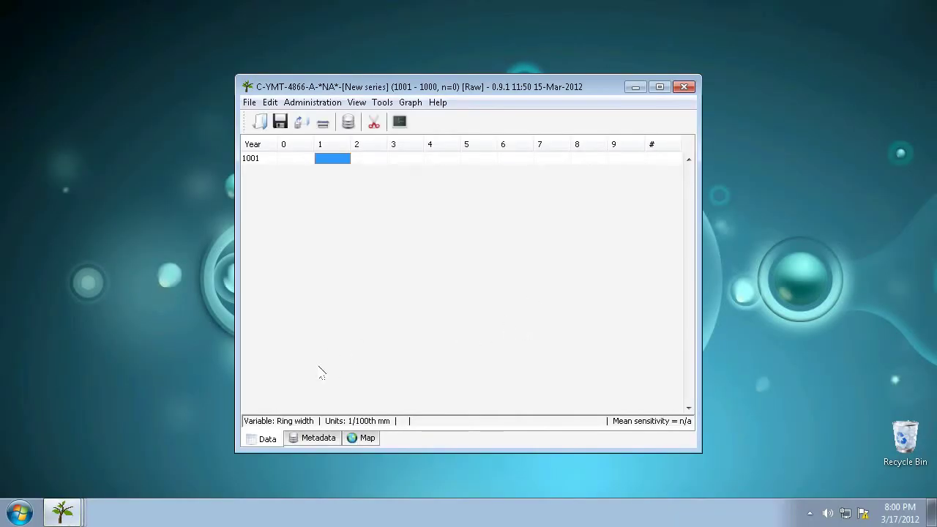
- Review the object, element 4866 and sample A metadata for the series
click(310, 442)
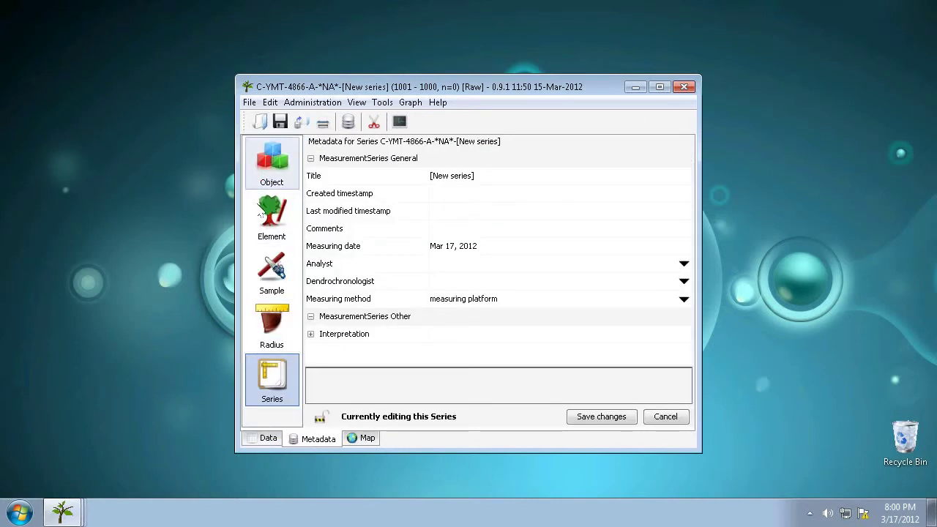
click(272, 161)
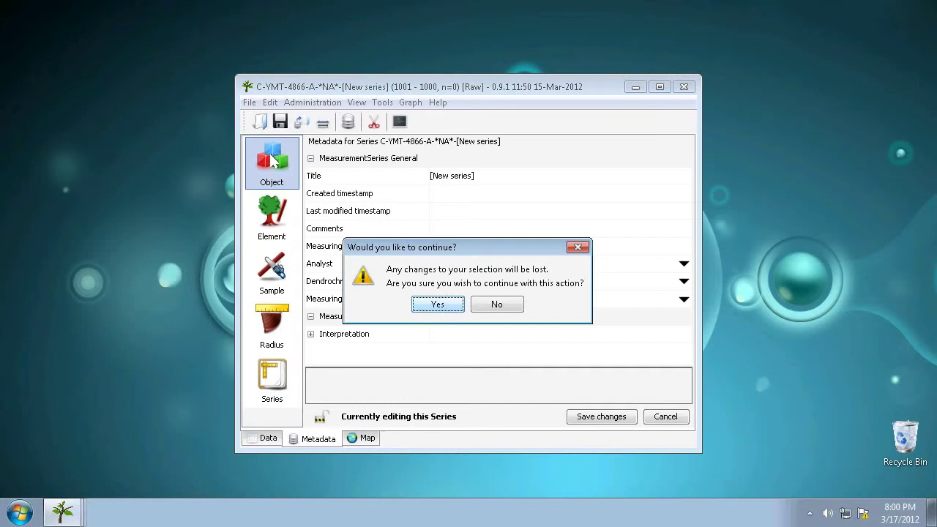
click(437, 304)
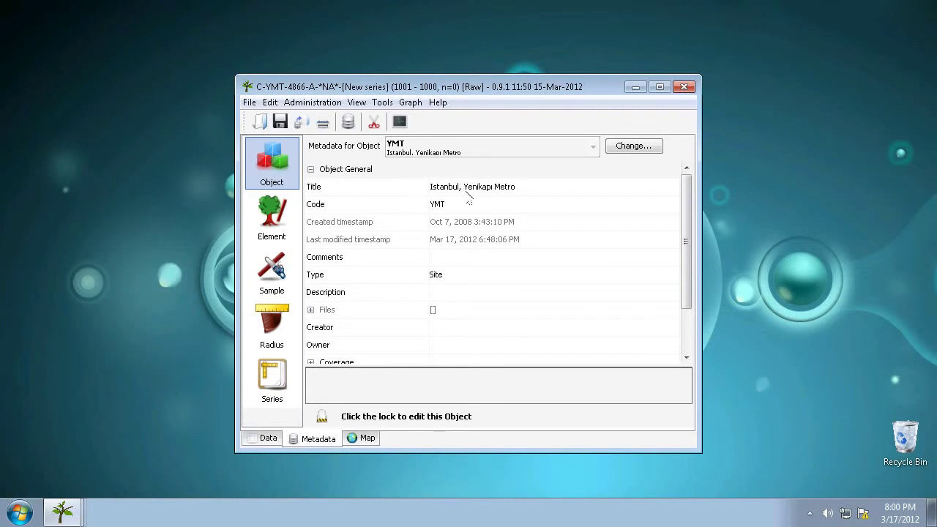
click(271, 216)
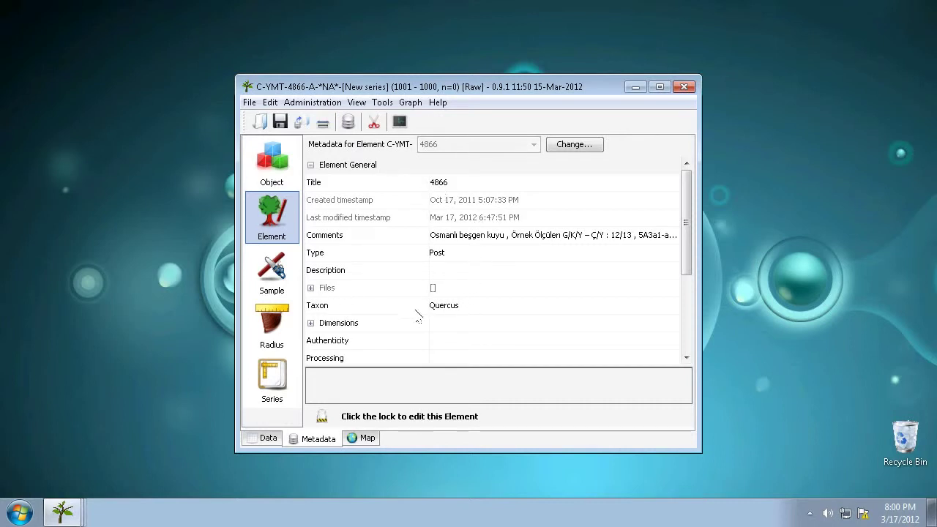
click(295, 274)
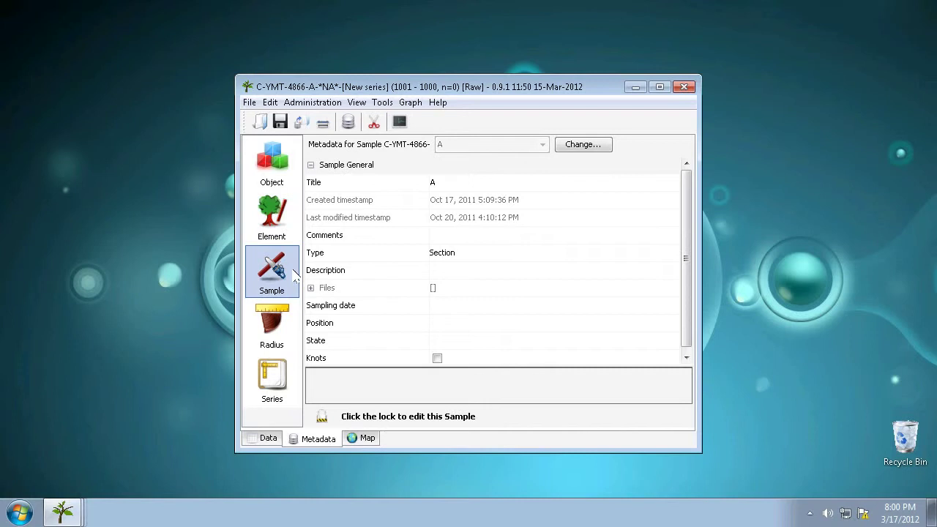
- Select radius A for the new series in the radius metadata
click(279, 337)
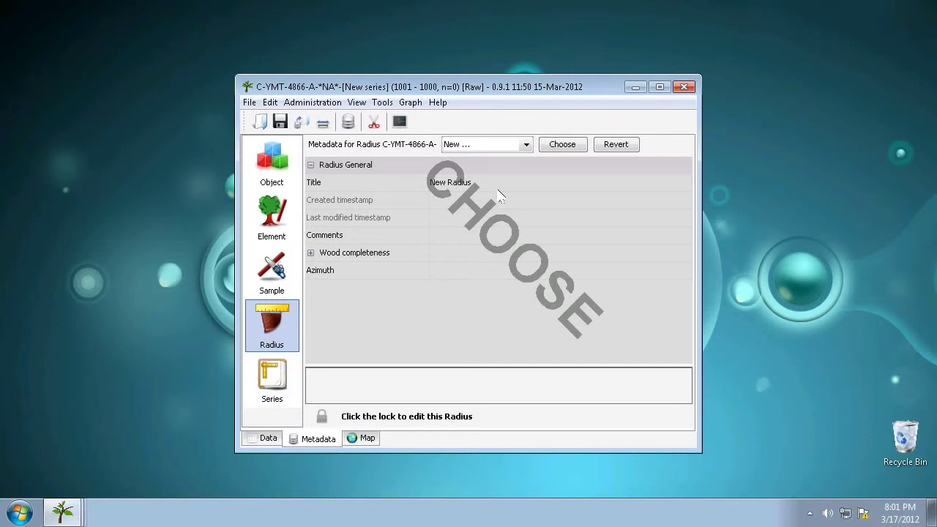
click(525, 144)
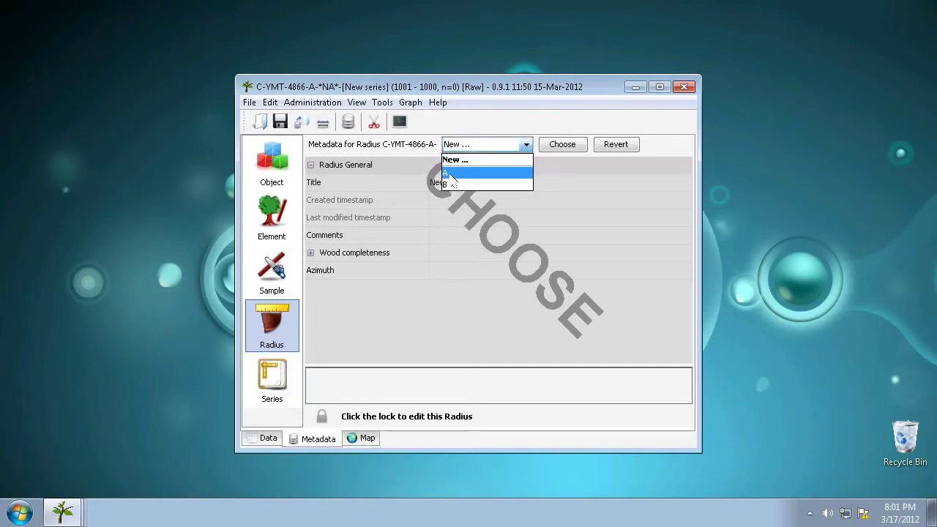
click(449, 174)
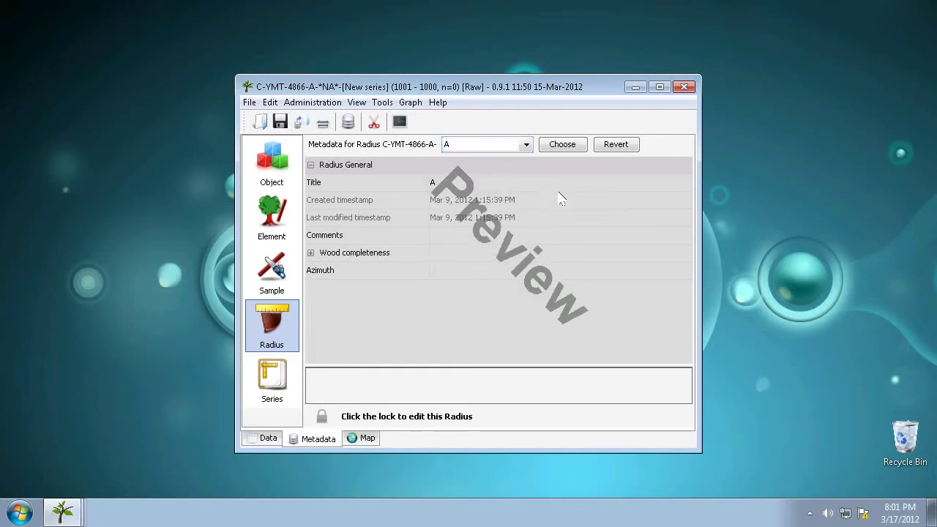
click(569, 150)
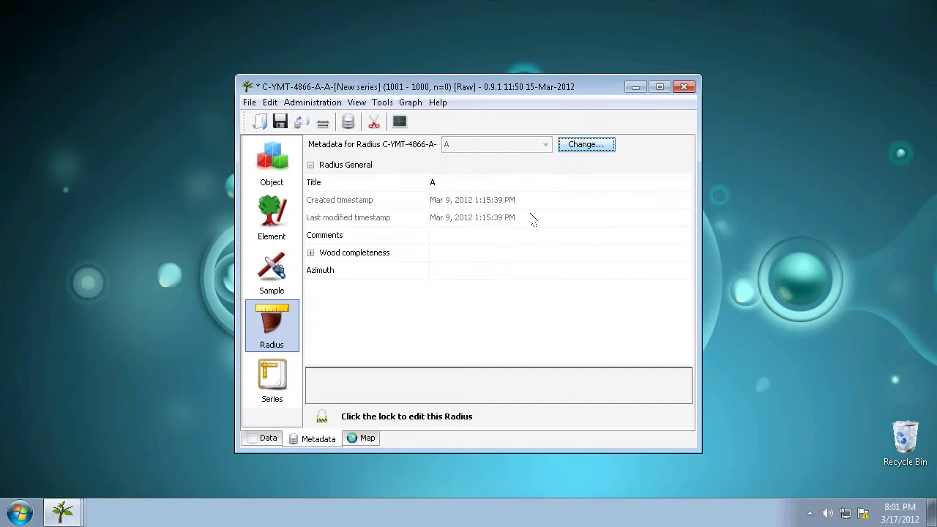
- Expand the Pith, Heartwood, Sapwood and Bark wood completeness details
click(311, 253)
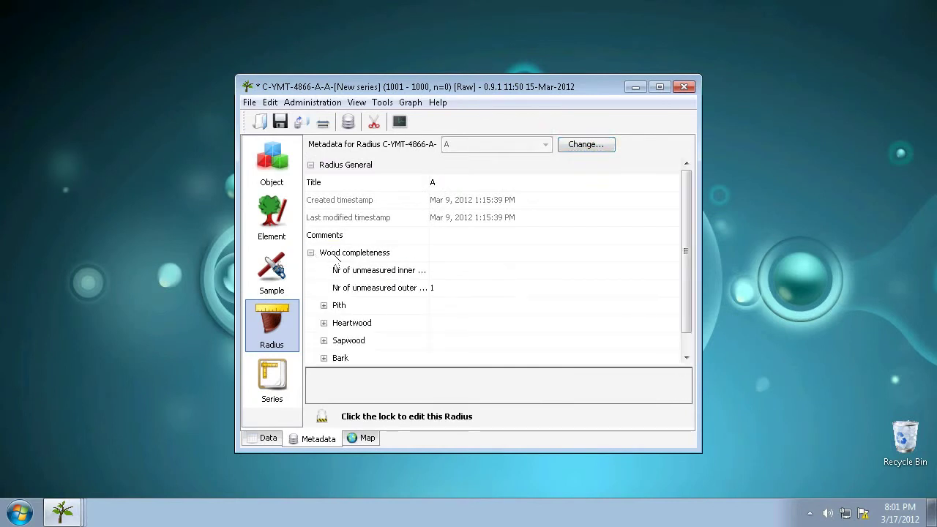
scroll(379, 299, down, 1)
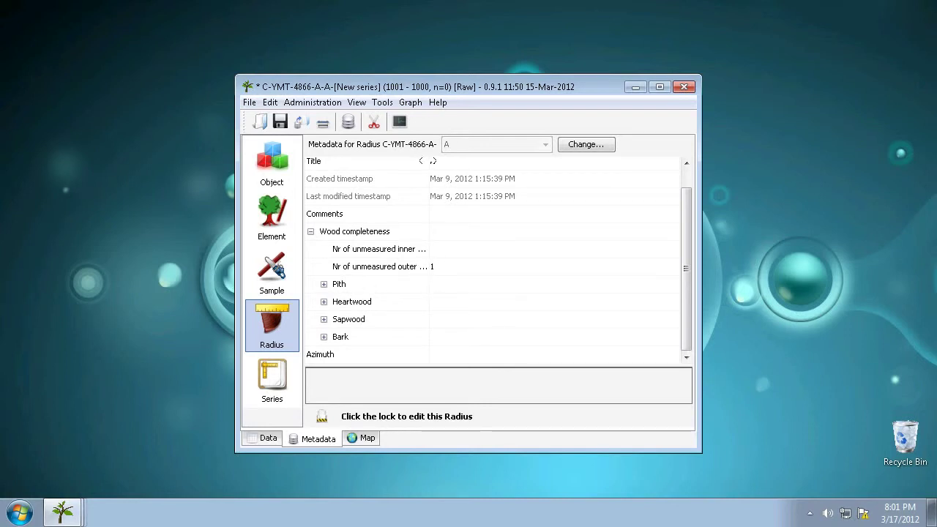
drag(432, 163, 480, 161)
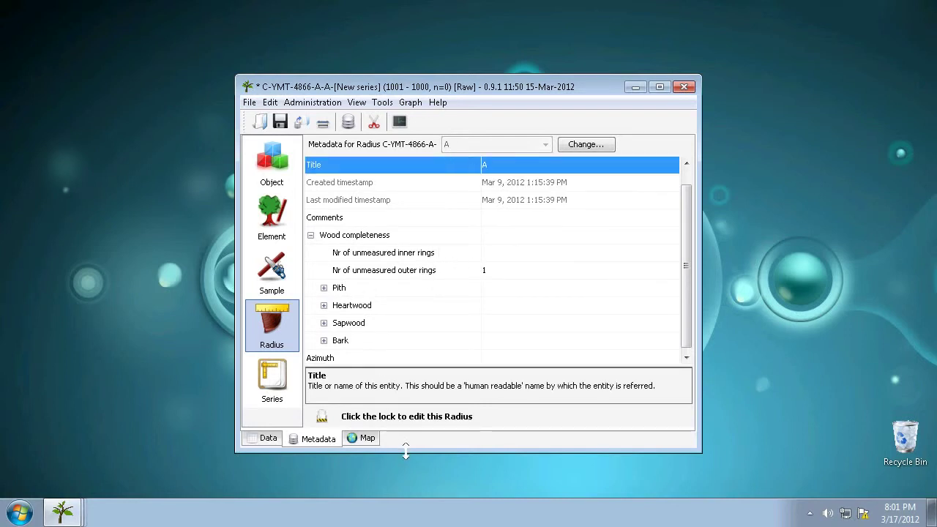
click(327, 289)
click(325, 288)
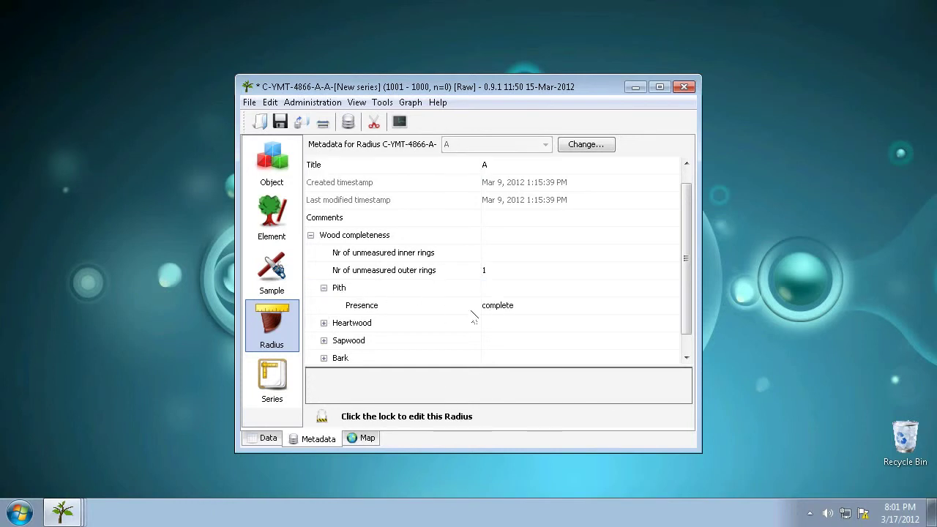
click(325, 324)
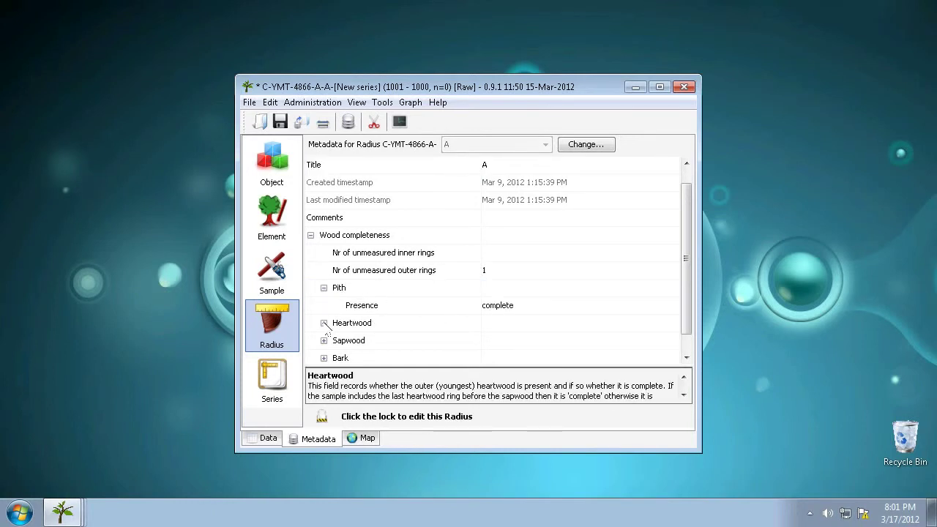
click(324, 323)
scroll(390, 290, down, 2)
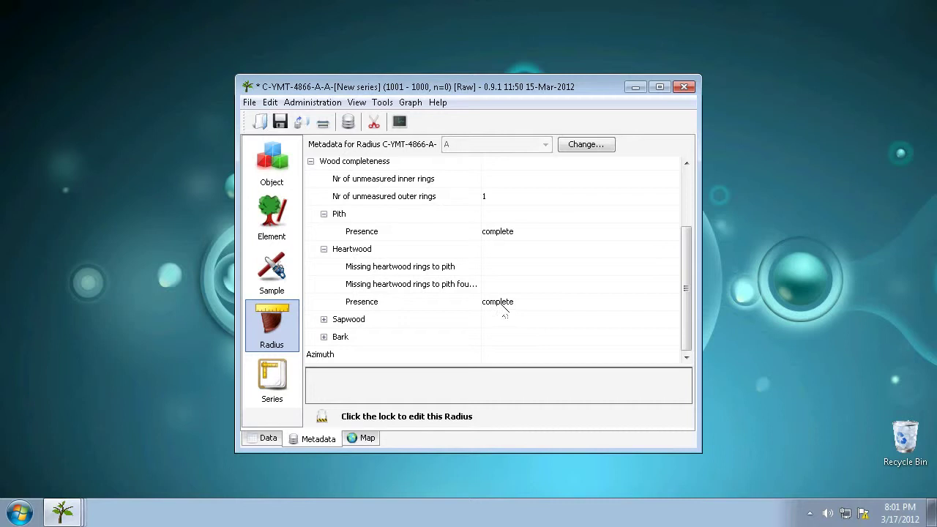
click(324, 320)
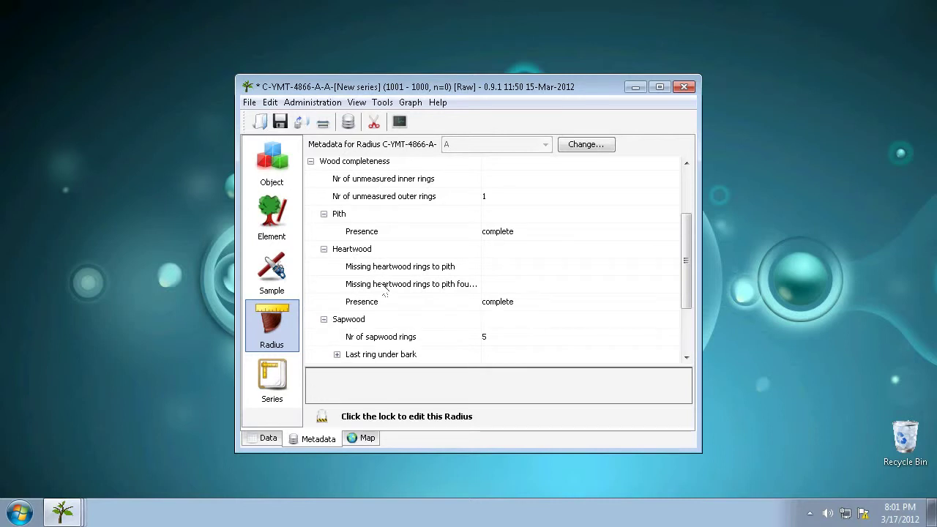
scroll(366, 303, down, 2)
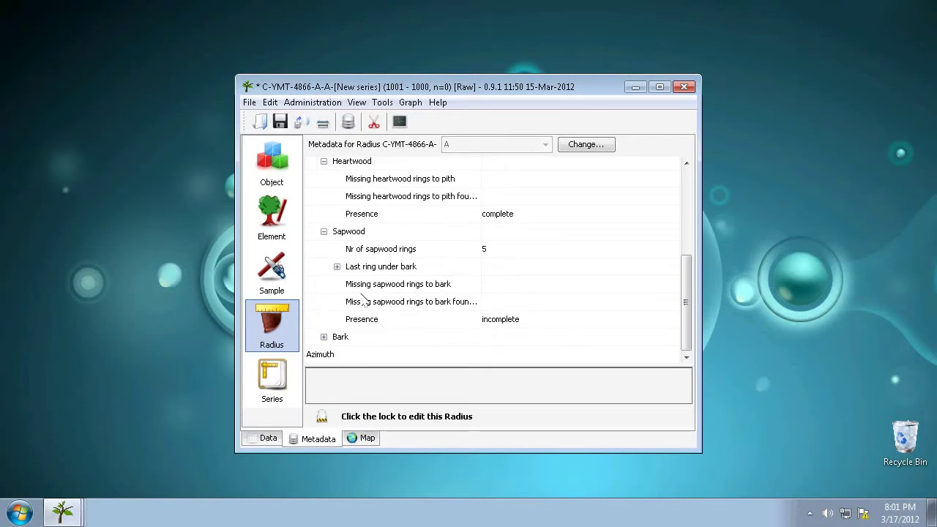
click(324, 338)
scroll(410, 277, down, 1)
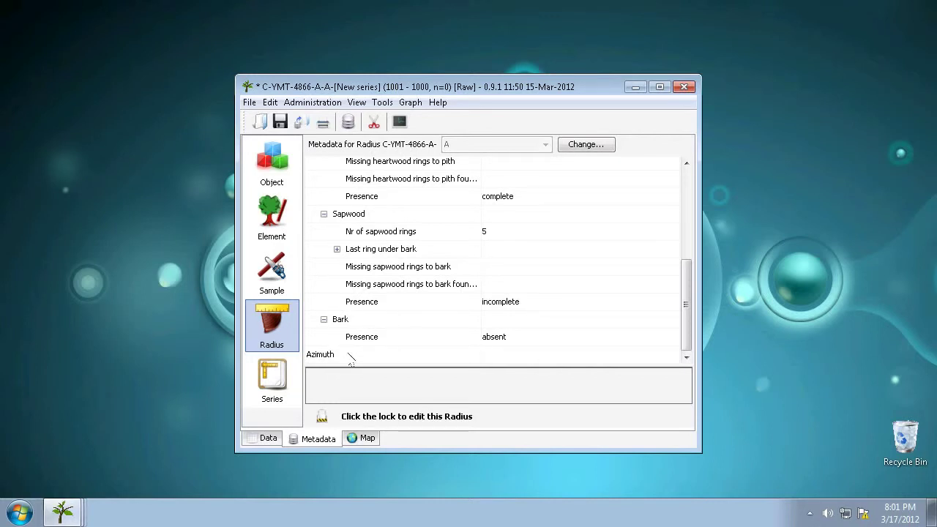
- Change the series title to 2
click(274, 380)
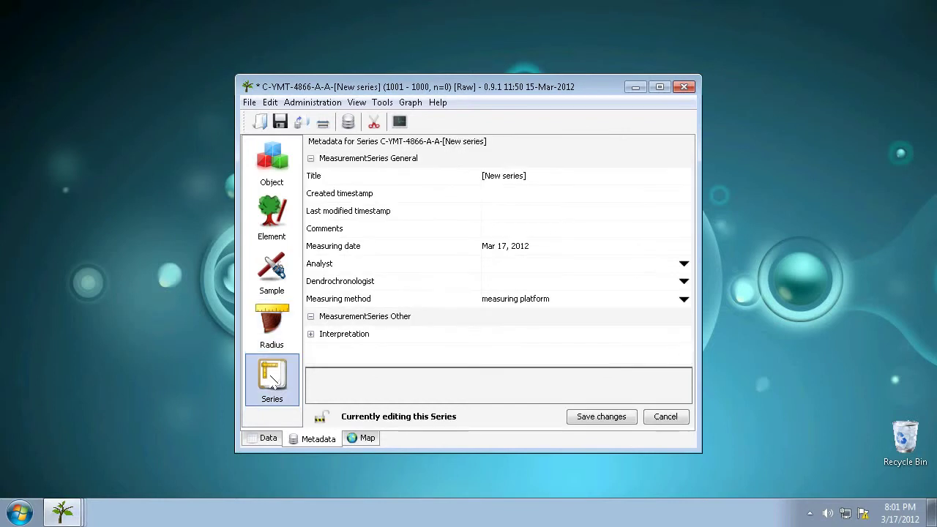
click(458, 180)
key(ctrl+a)
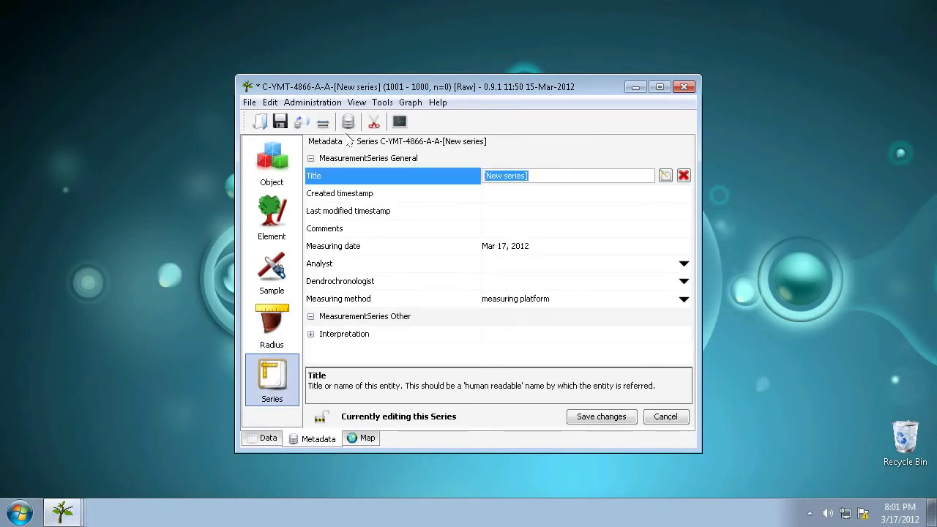
text(2)
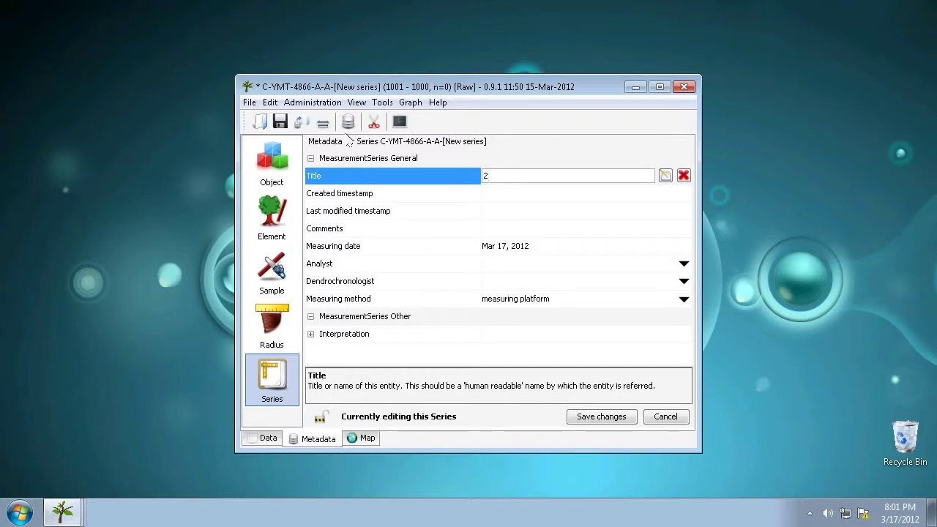
key(Return)
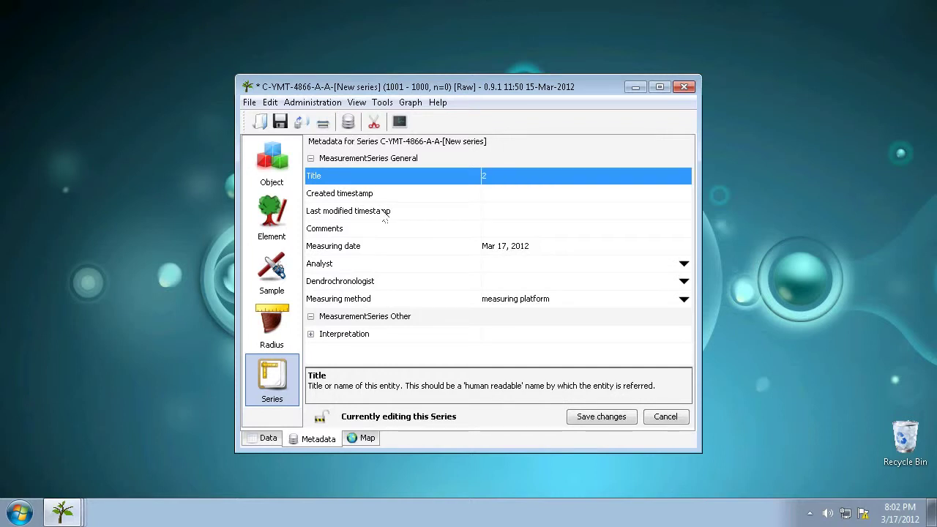
- Assign the same person as analyst and dendrochronologist, then return to the data grid
click(573, 265)
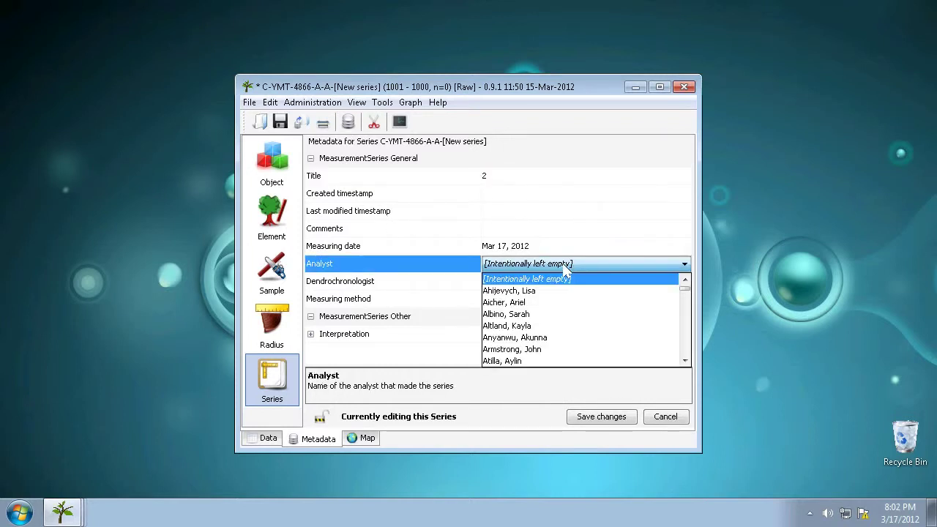
text(char)
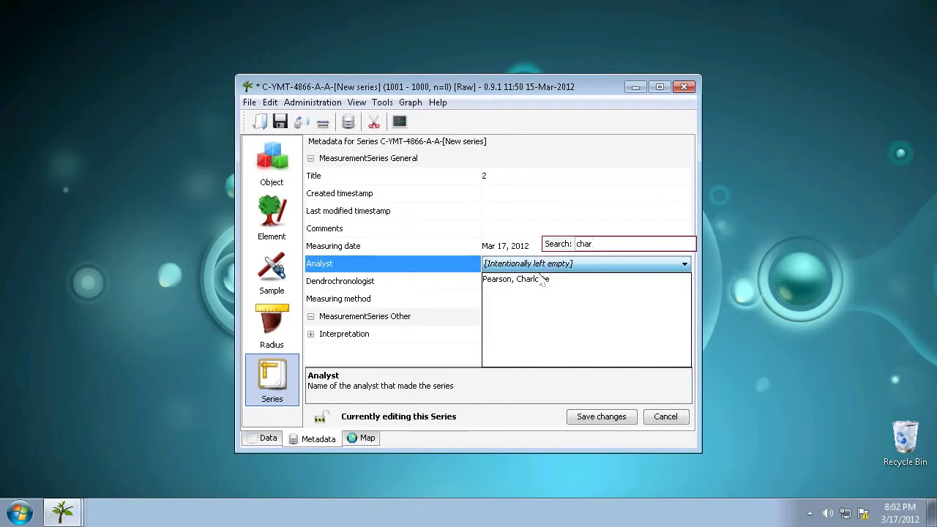
click(530, 279)
click(522, 282)
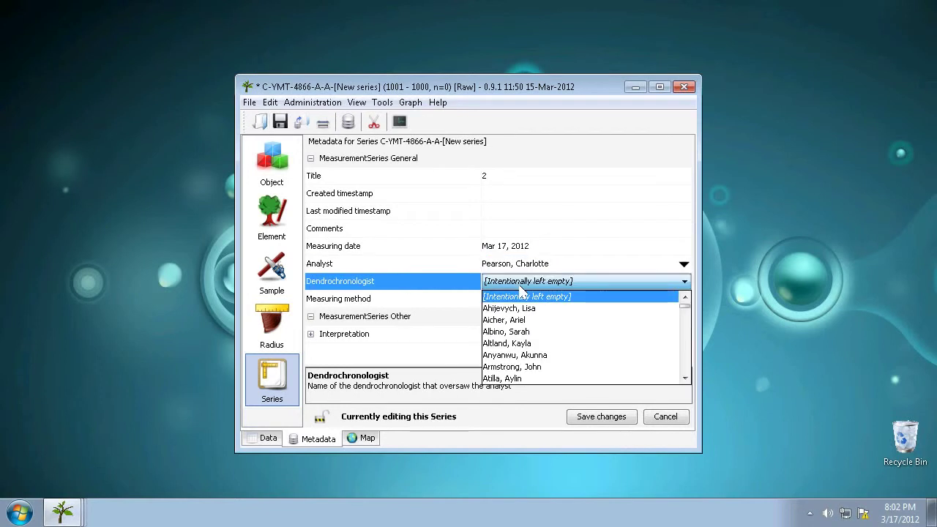
text(char)
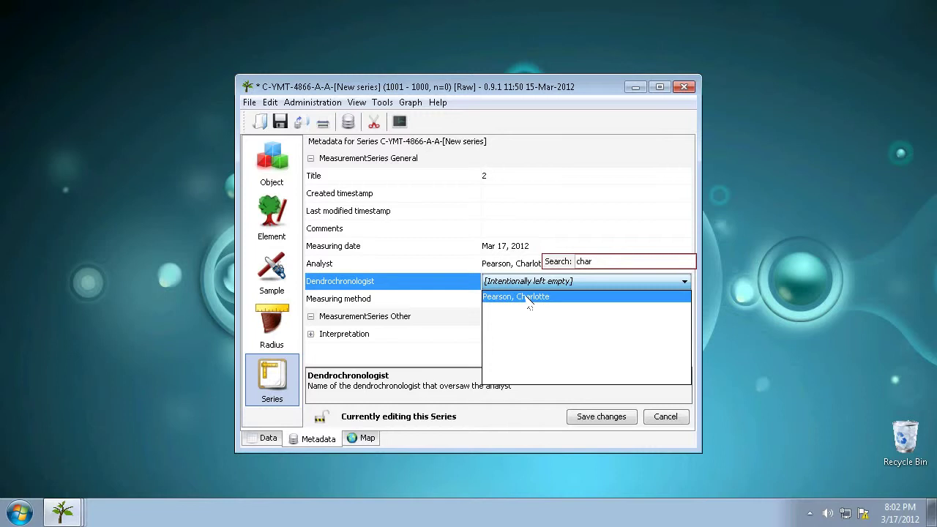
click(528, 297)
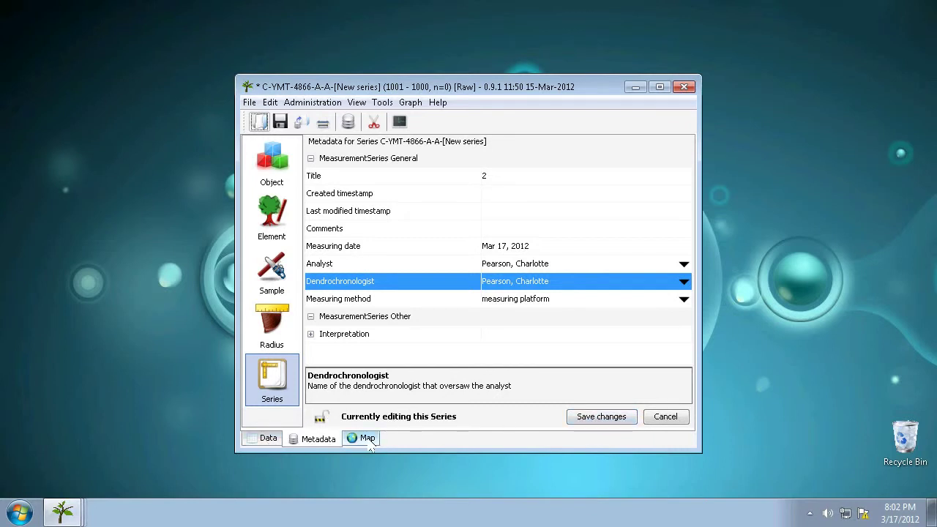
click(268, 439)
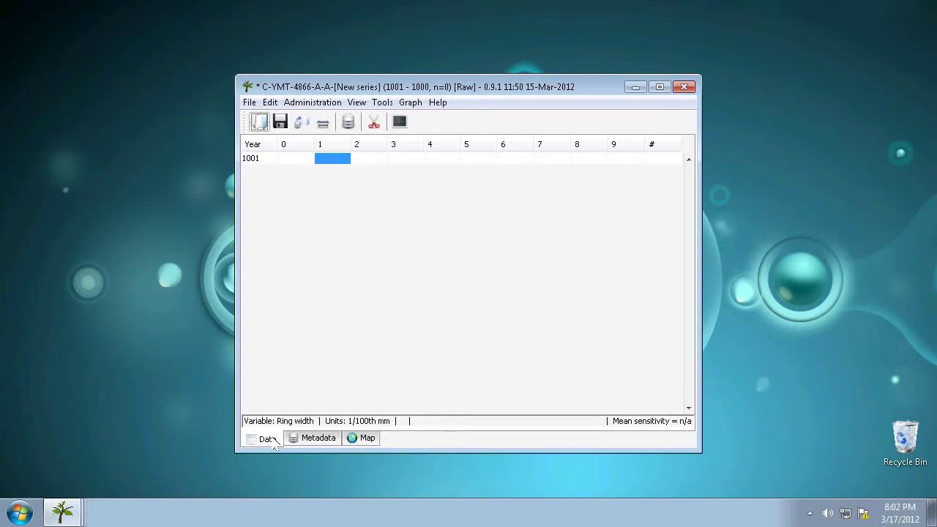
- Set the series measurement units to 1/1000th mm
click(355, 423)
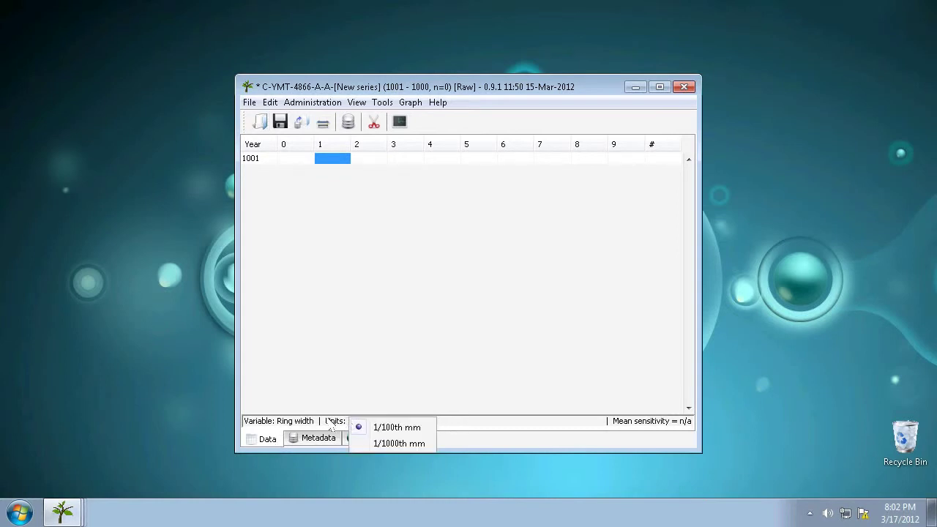
click(399, 443)
click(379, 427)
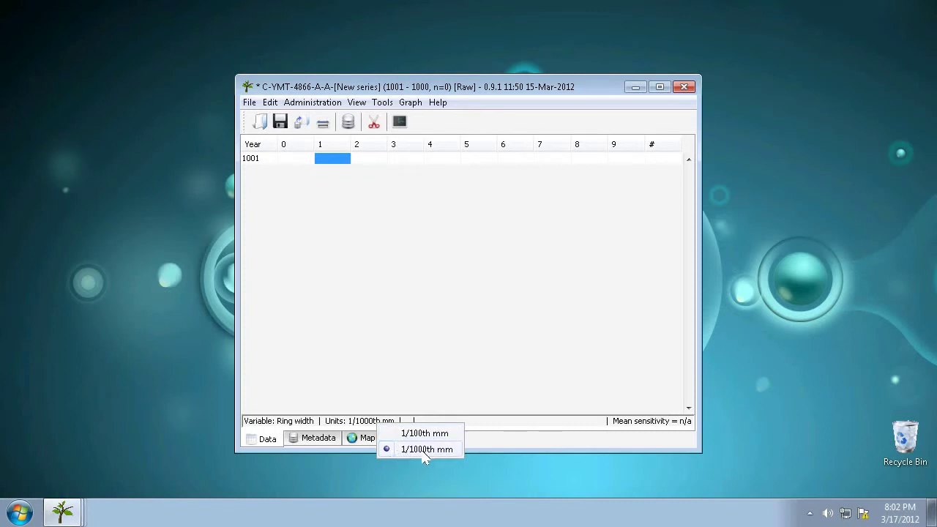
click(426, 449)
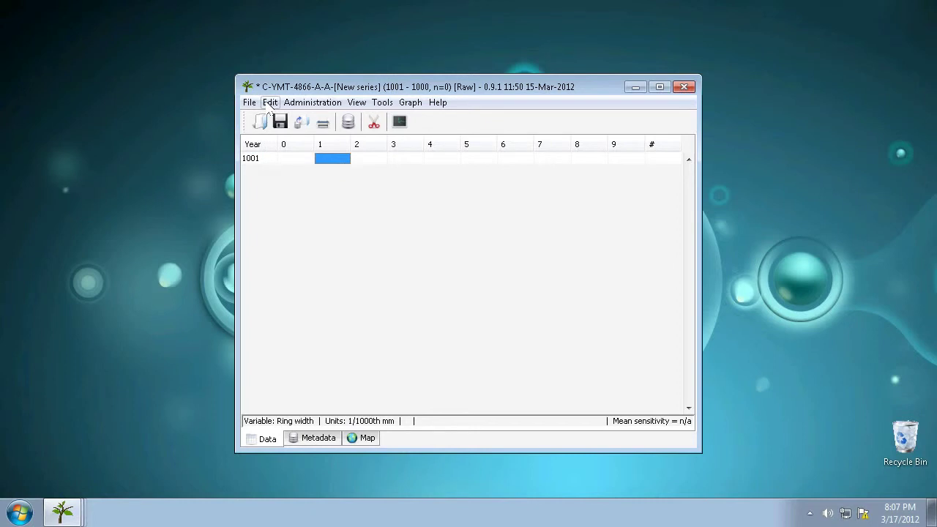
- Measure ring widths 897, 1721, 1507, 1454 and 1534 for years 1001–1005
click(269, 104)
mouse_move(351, 368)
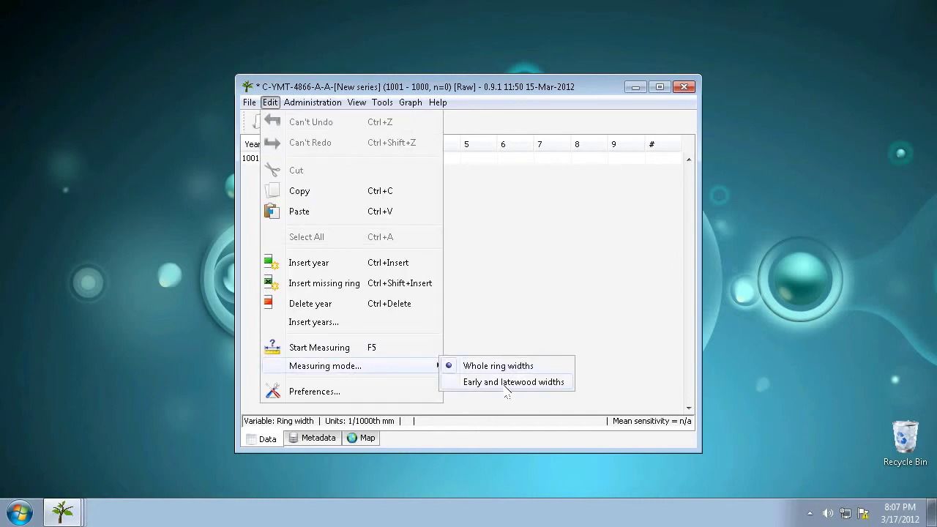
click(354, 350)
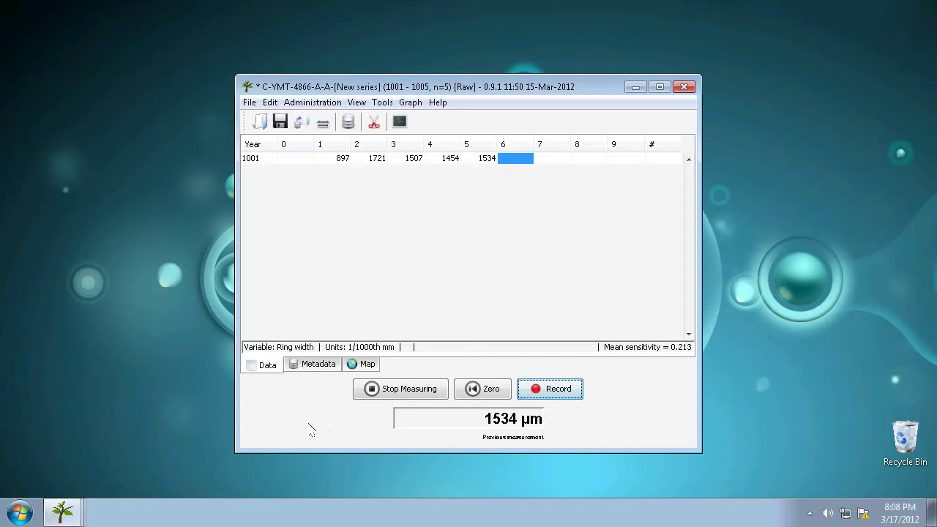
- Mark the year 1001 ring as single pinned
click(341, 161)
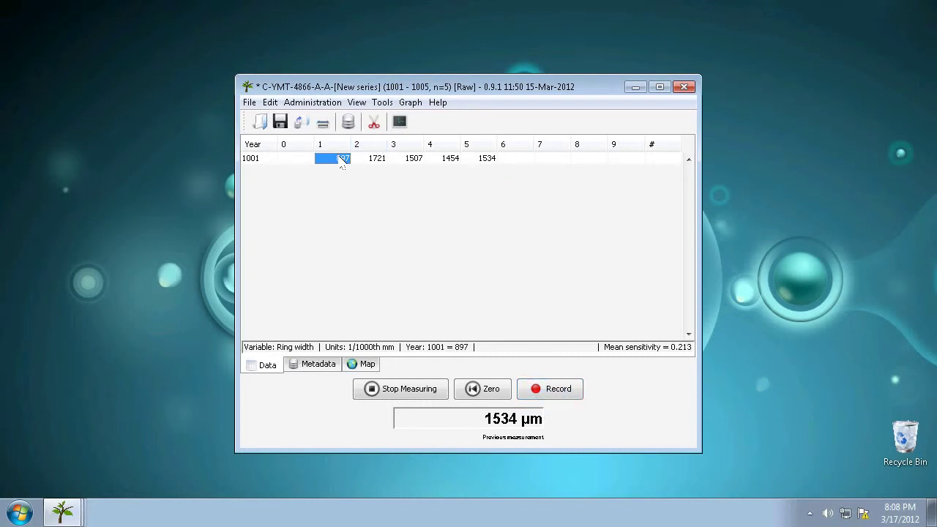
right_click(341, 160)
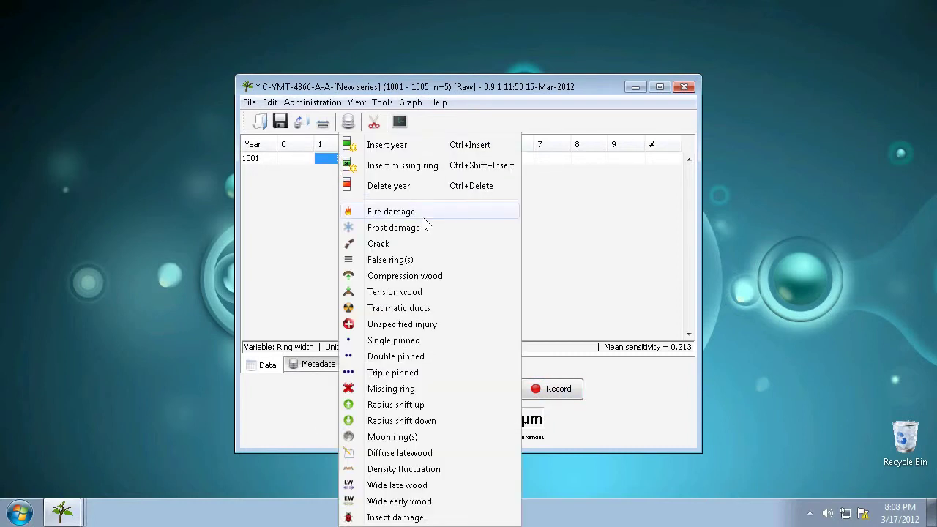
click(407, 341)
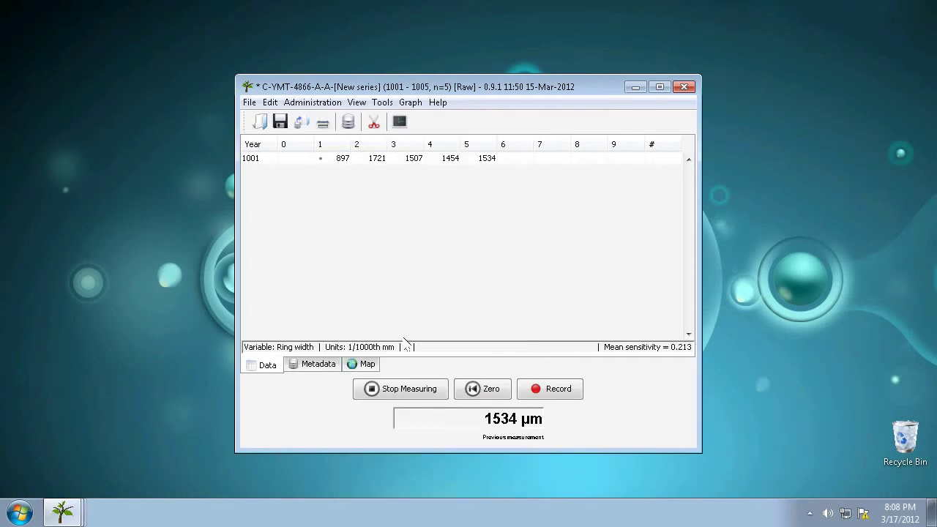
- Dismiss the year 1004 remarks list and stop measuring
click(448, 160)
right_click(448, 161)
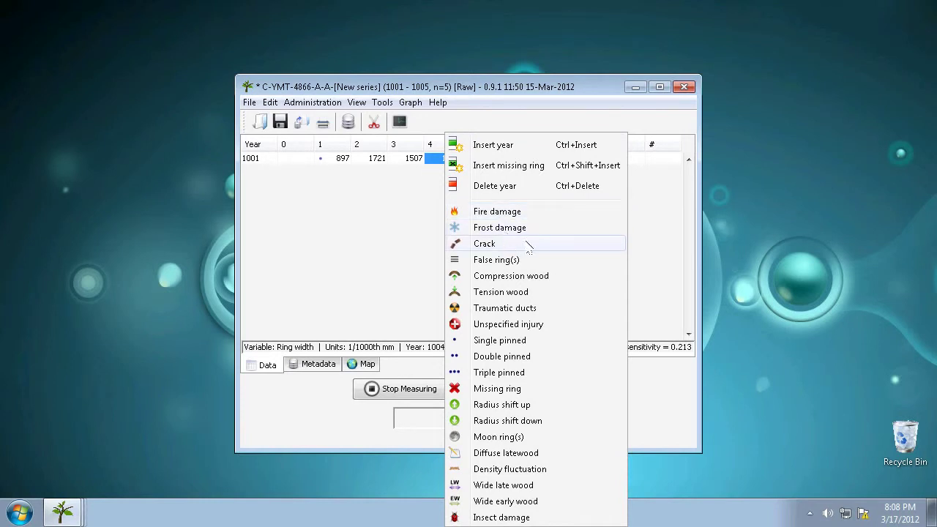
click(389, 224)
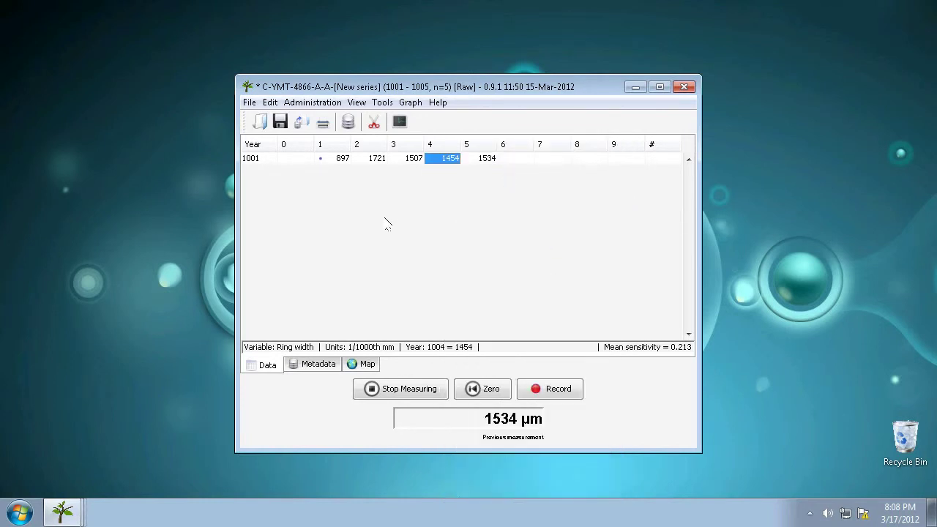
click(407, 389)
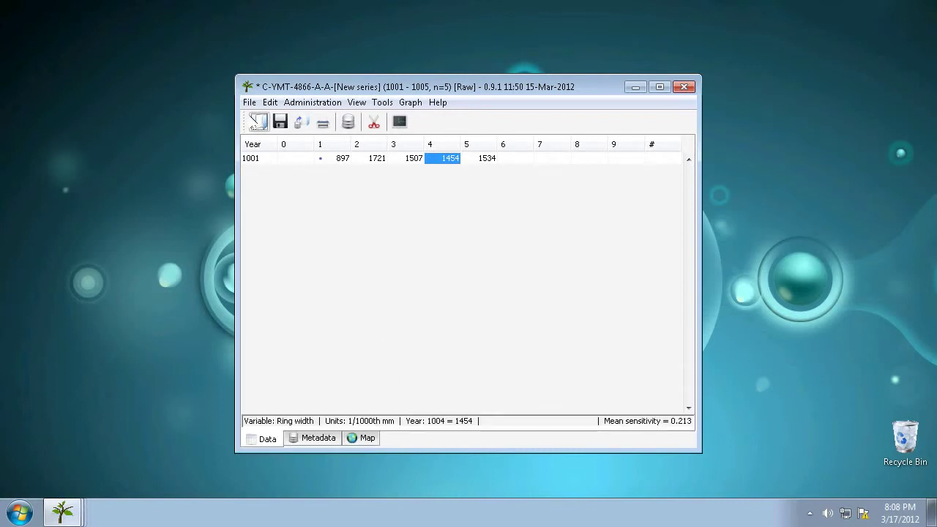
- Switch to early and latewood widths mode, deleting the five ring widths, and select year 1001
click(250, 102)
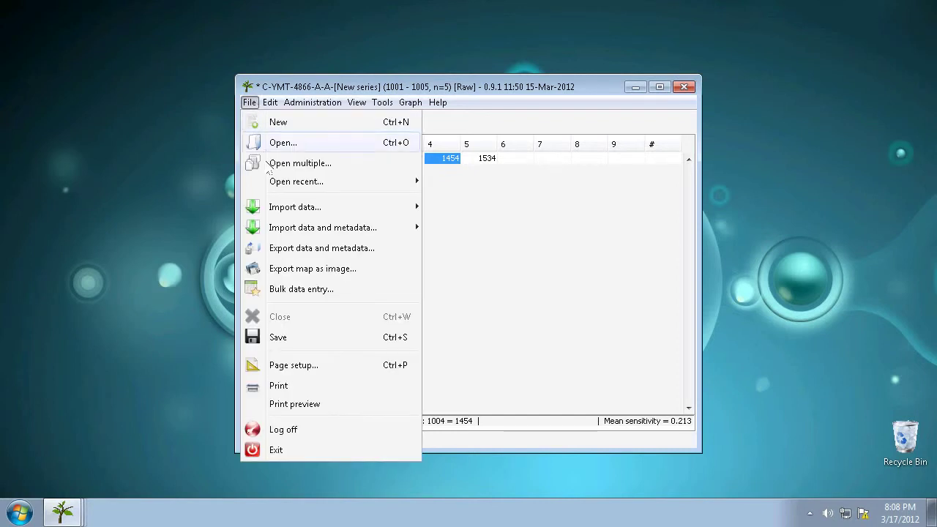
click(542, 311)
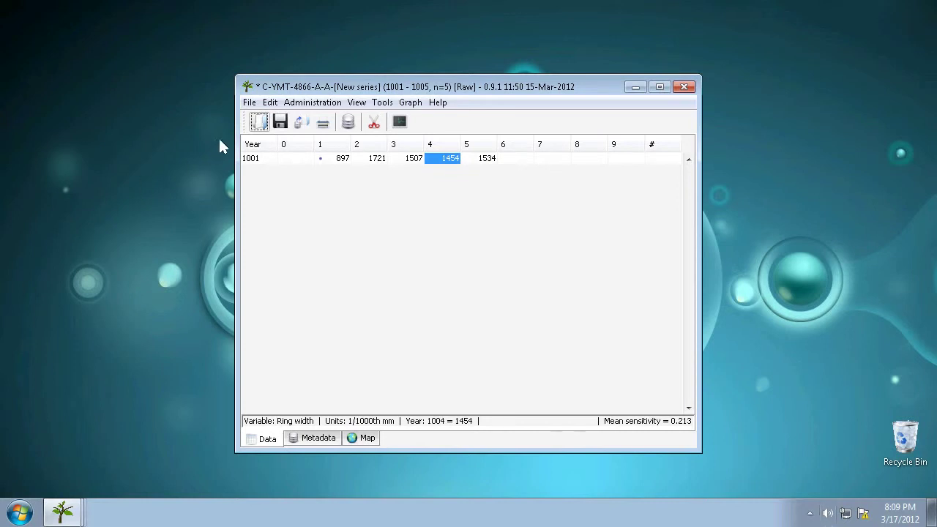
click(270, 103)
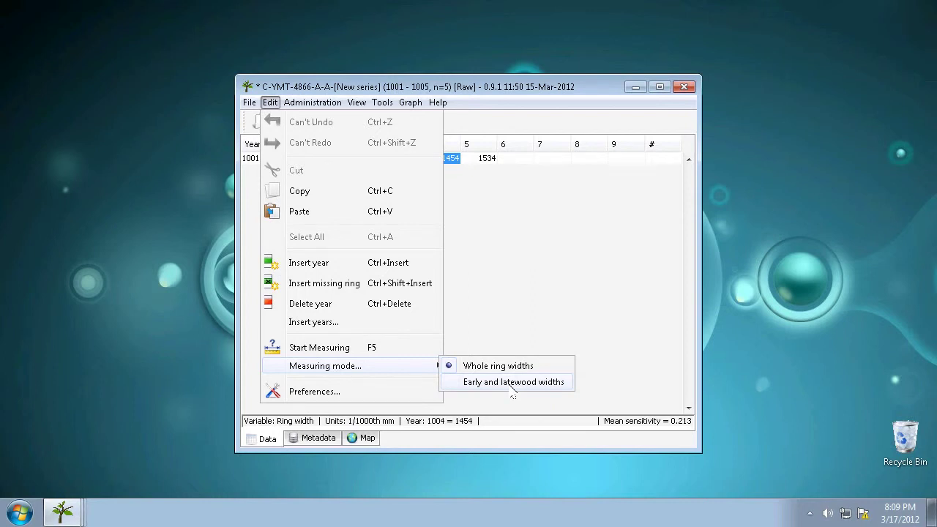
click(513, 382)
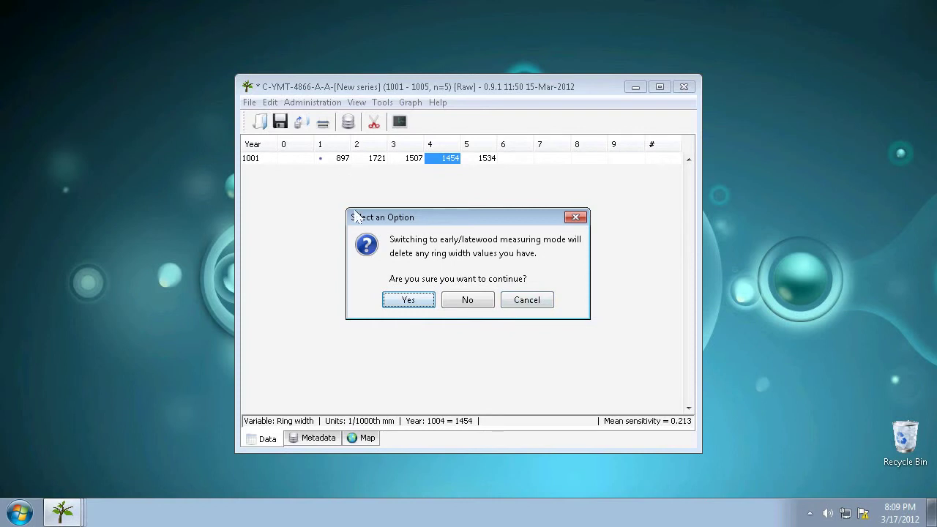
click(408, 300)
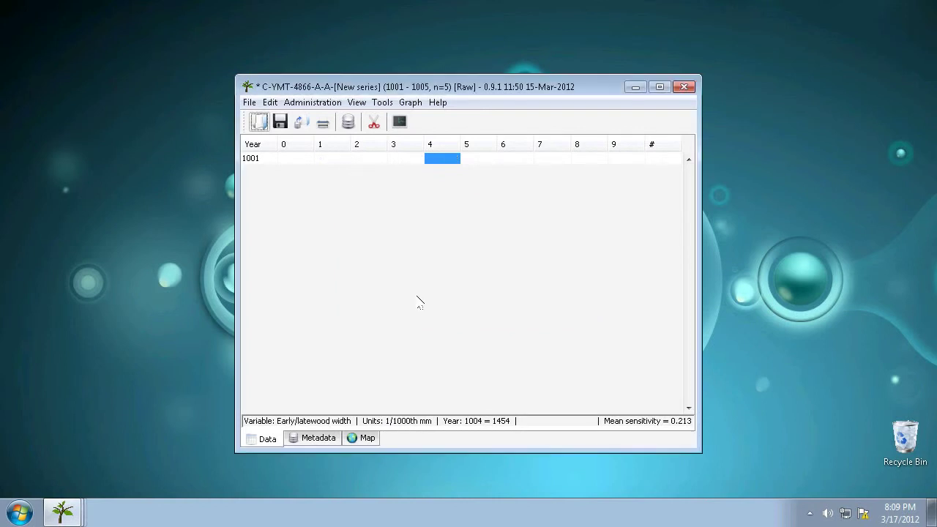
click(330, 161)
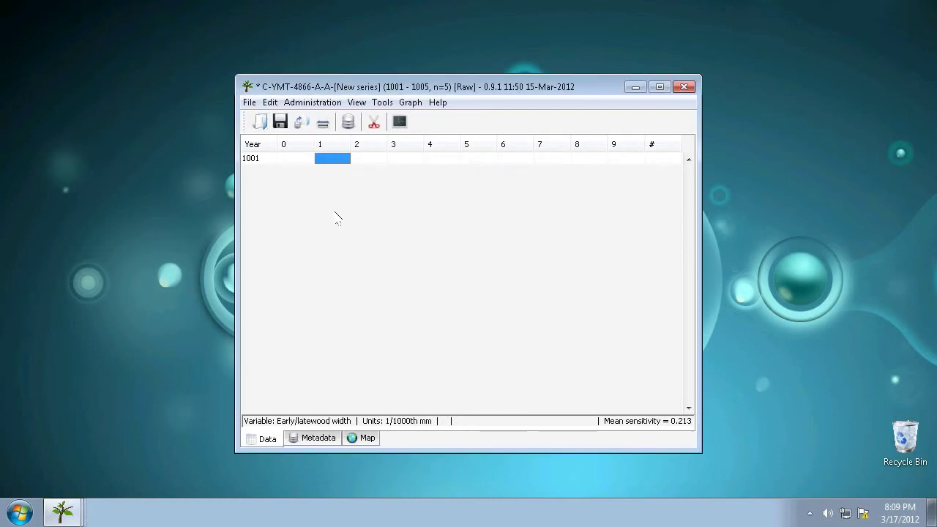
- Record early/latewood pairs 1144/637, 1222/722, 761/638, 635/356, 757/630 for years 1001–1005
click(270, 103)
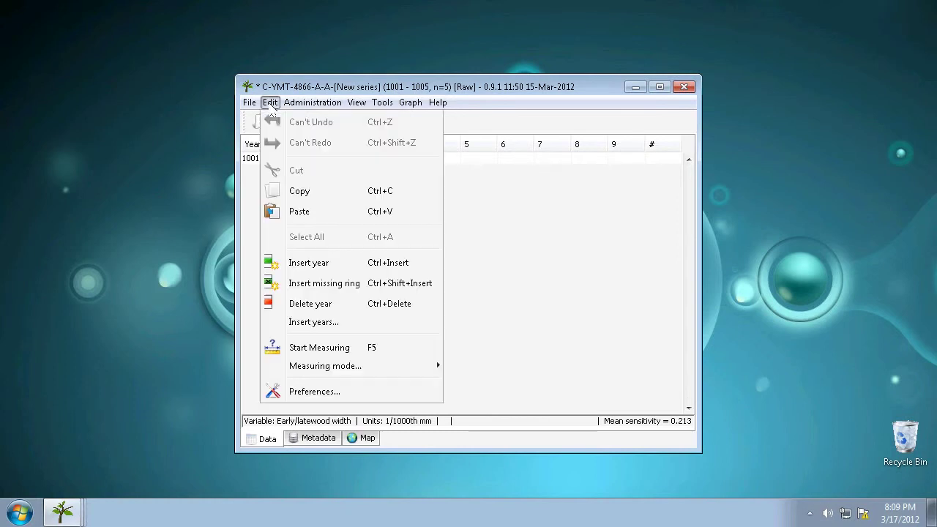
click(378, 349)
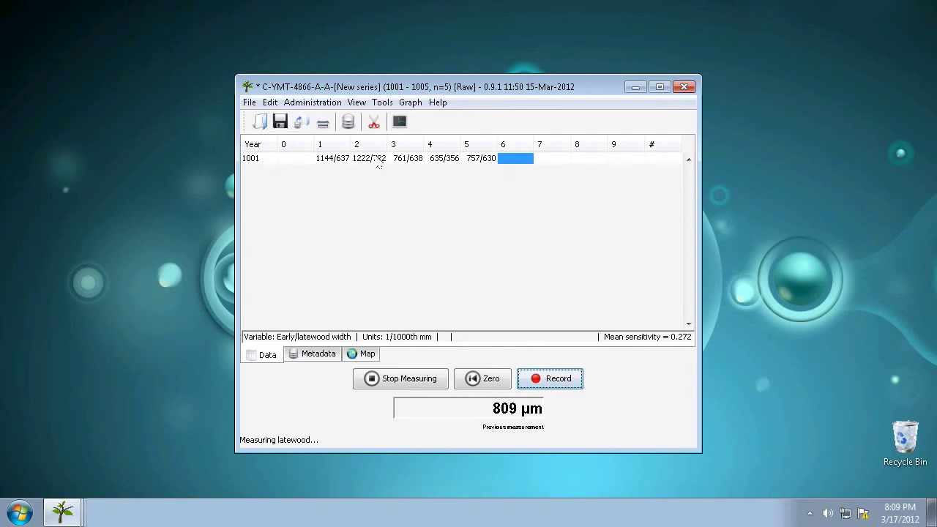
click(388, 379)
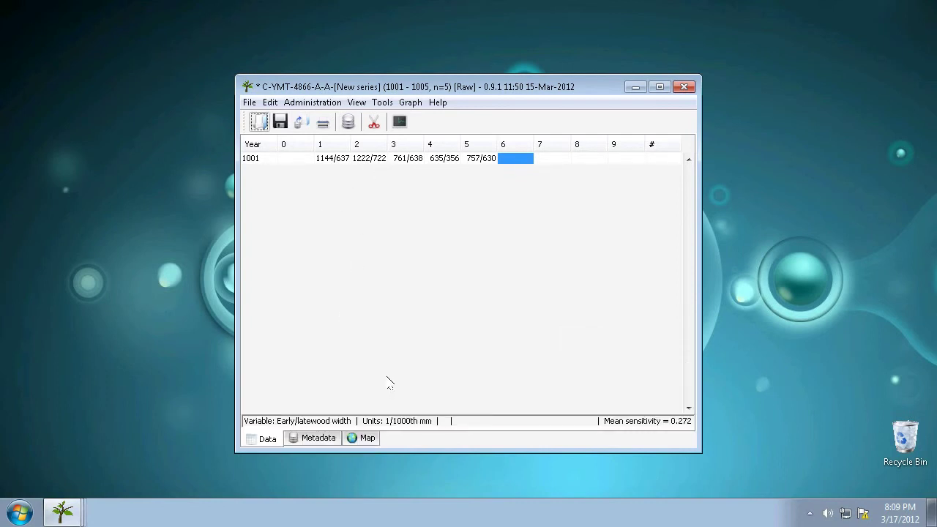
- Switch the grid's Variable display from Ring width to Earlywood, then Latewood widths
click(311, 423)
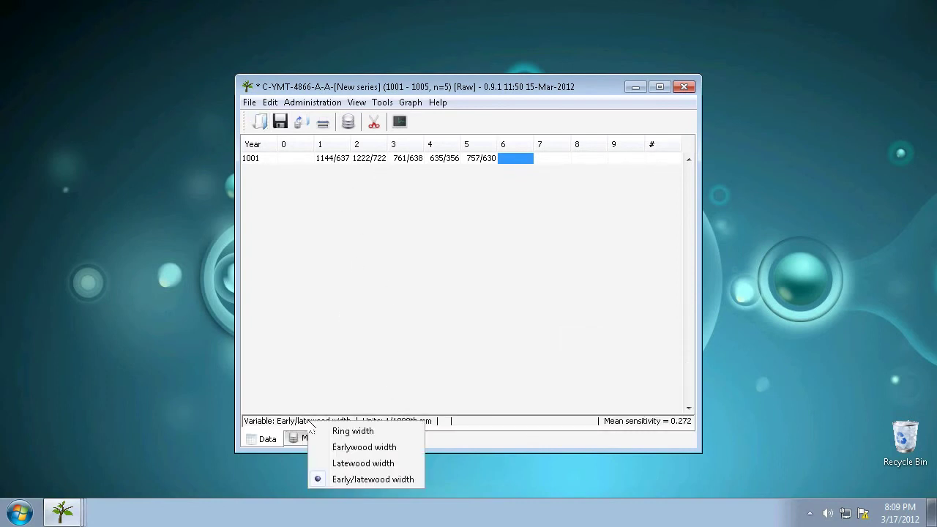
click(353, 431)
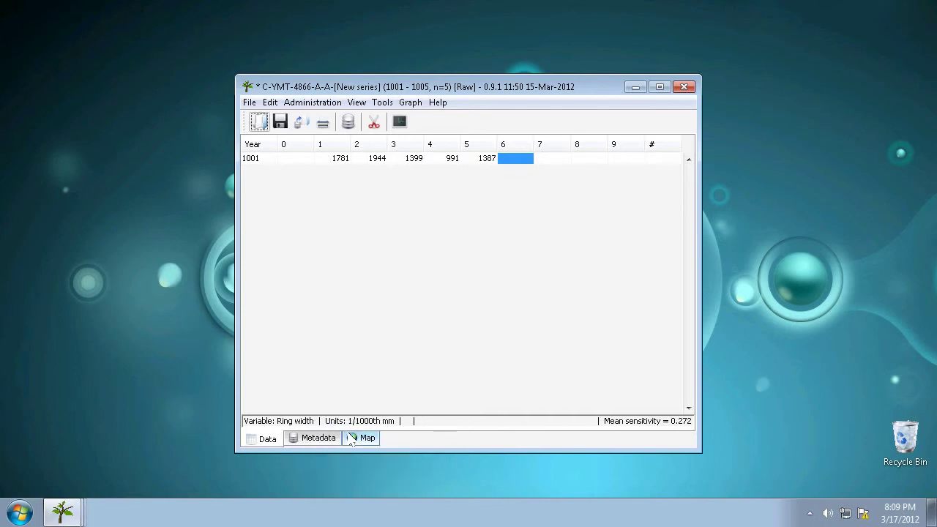
click(296, 422)
click(341, 444)
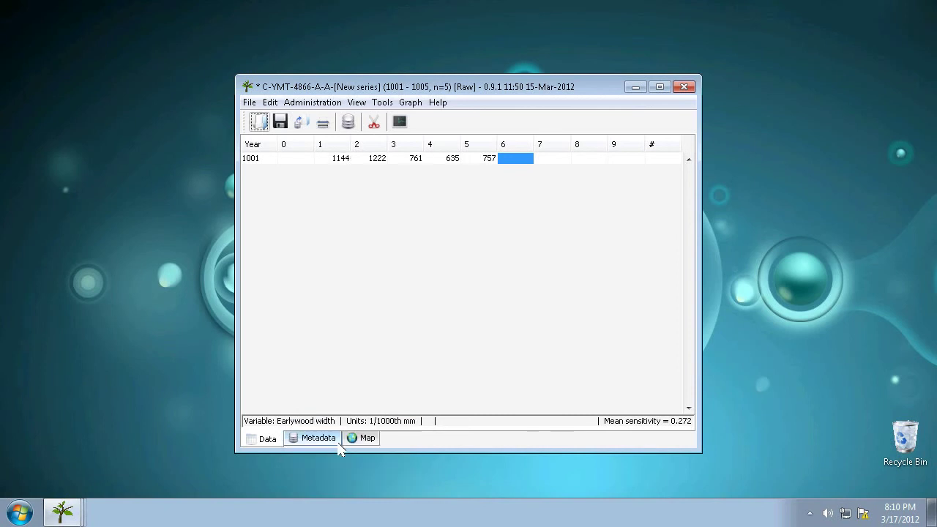
click(311, 423)
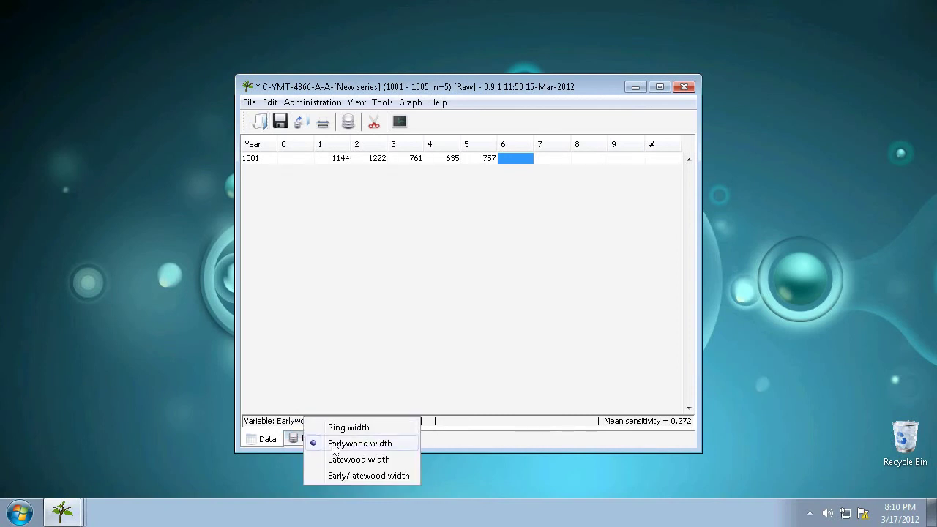
click(336, 459)
- View paired Early/latewood widths, then return to Ring width (1781, 1944, 1399, 991, 1387)
click(319, 422)
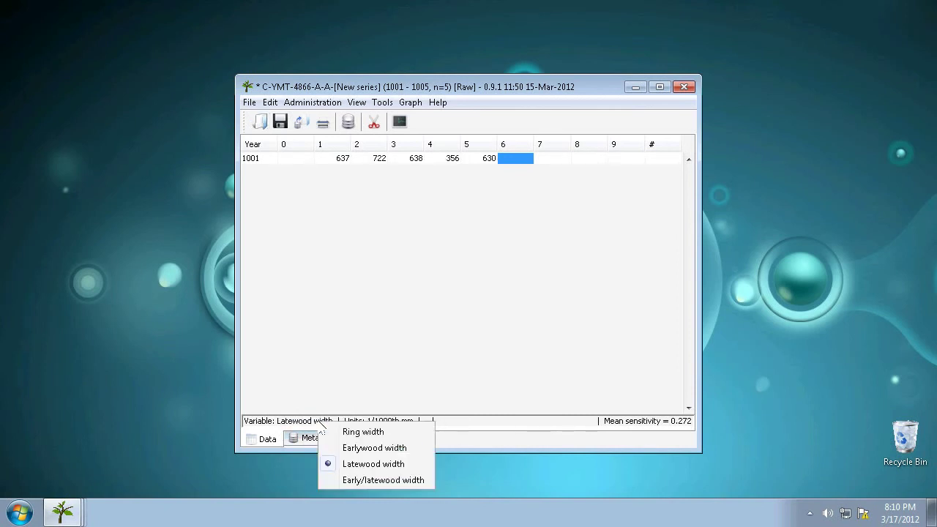
click(342, 481)
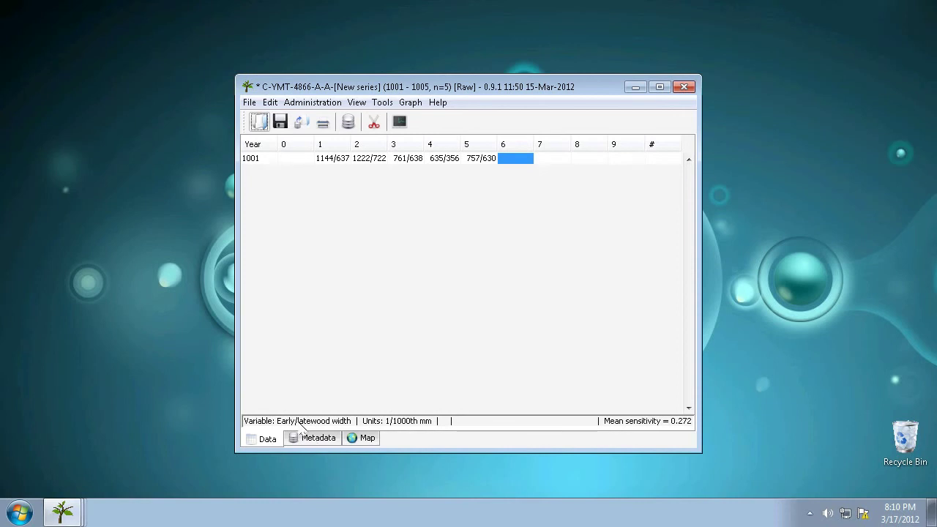
click(310, 423)
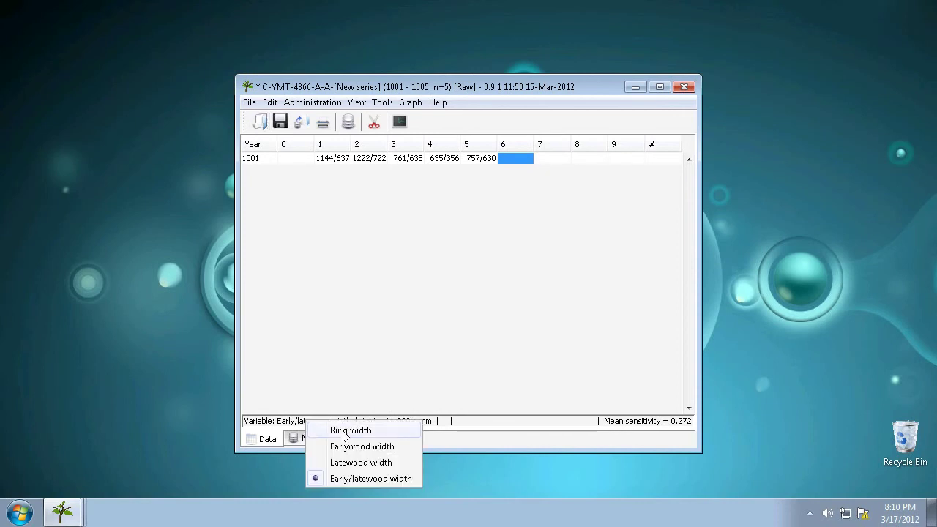
click(347, 431)
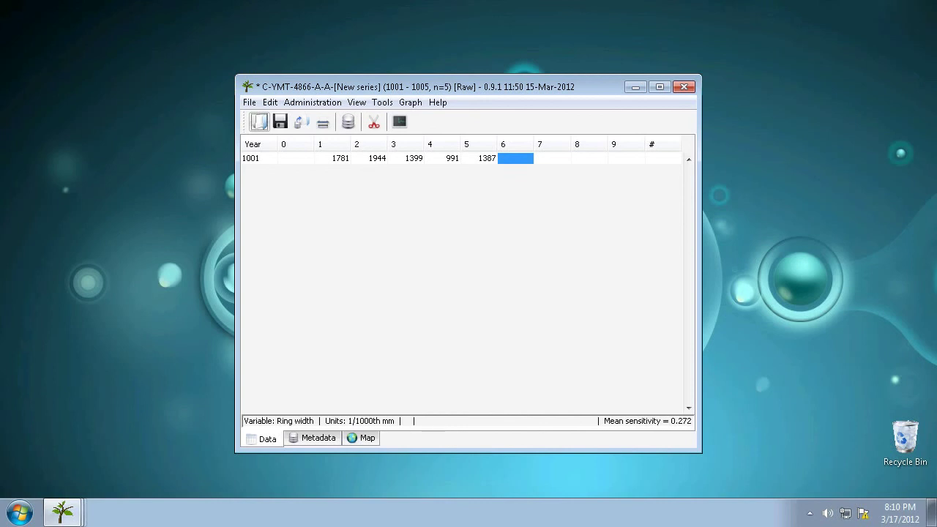
click(627, 421)
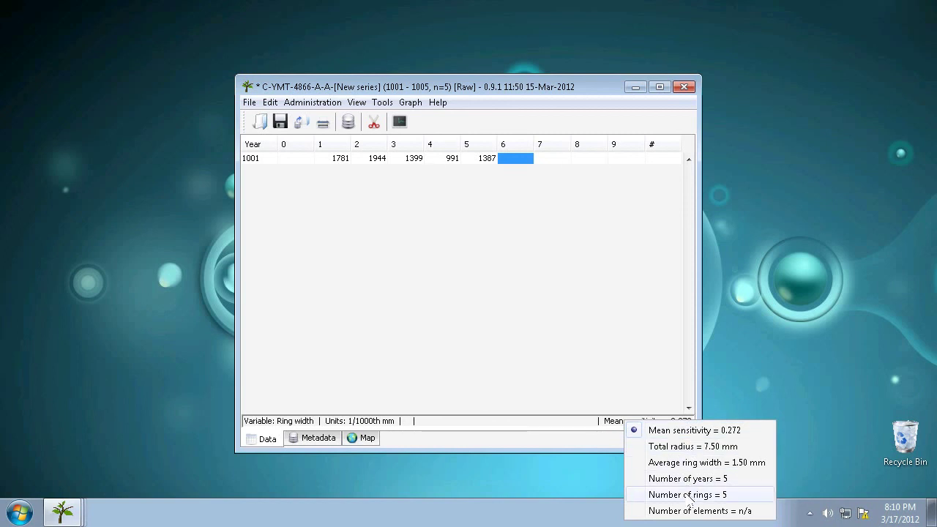
click(547, 440)
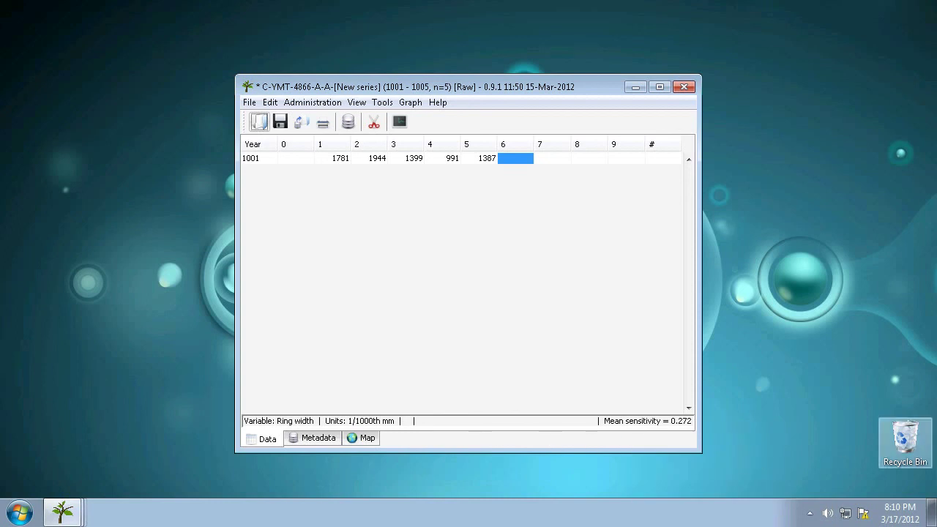